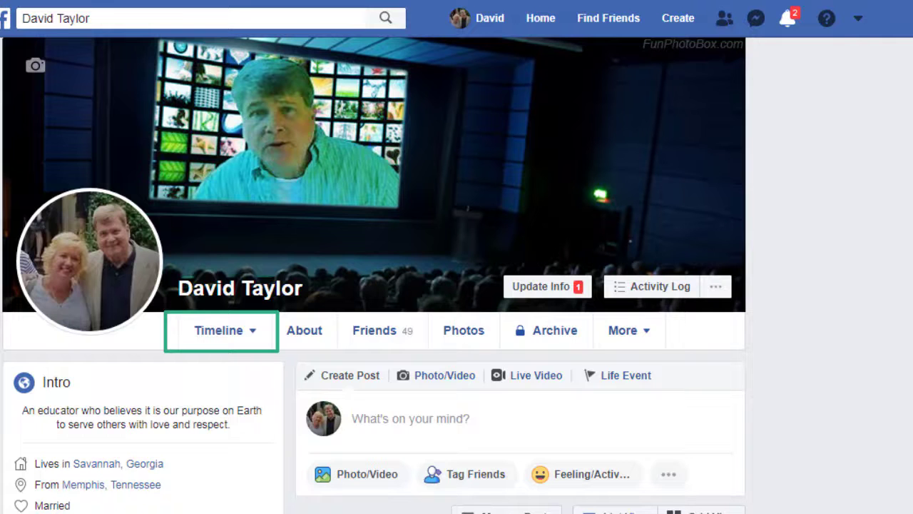
Open a Live Video camera preview from the profile, then leave the page without broadcasting
left_click(536, 381)
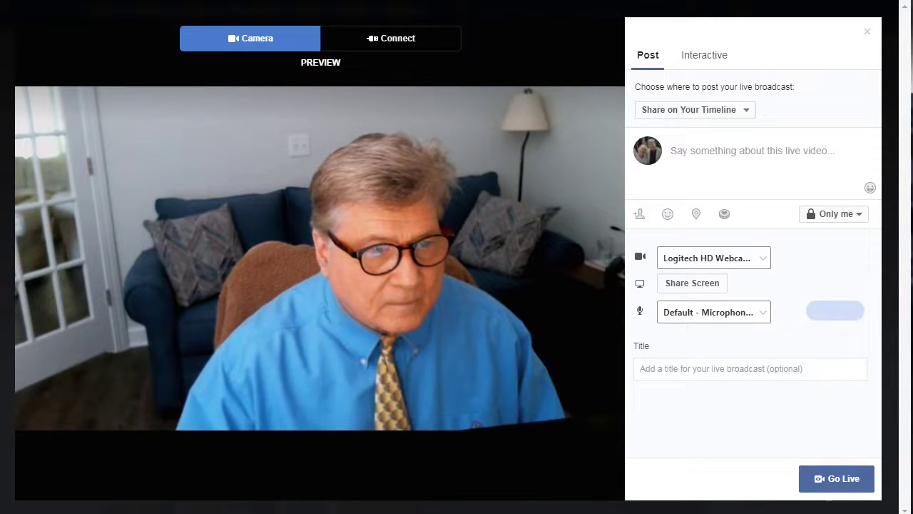
key("Escape")
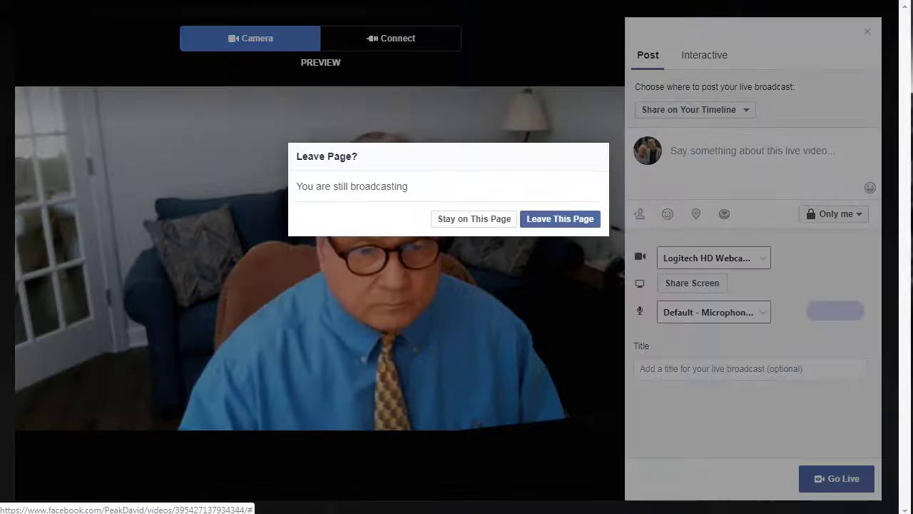
left_click(539, 222)
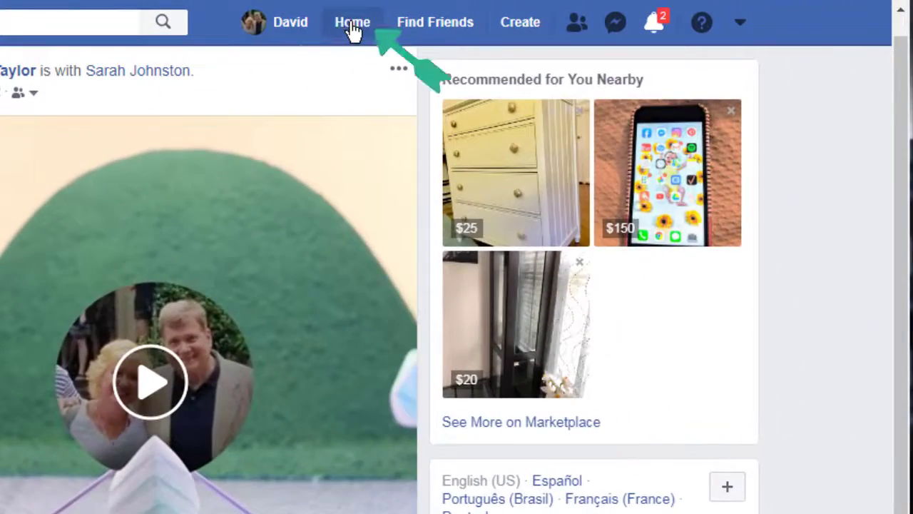
From the news feed's Create Post options, start a new Live Video setup with webcam preview
left_click(353, 27)
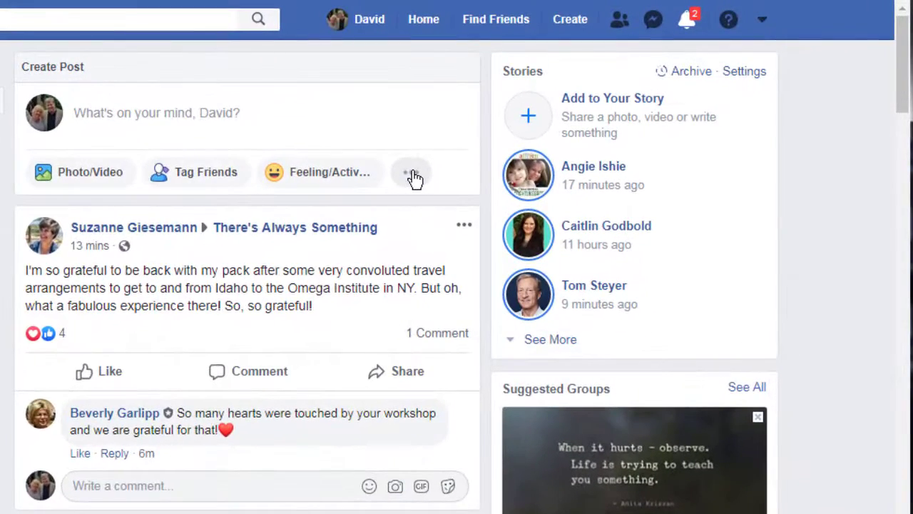
left_click(439, 166)
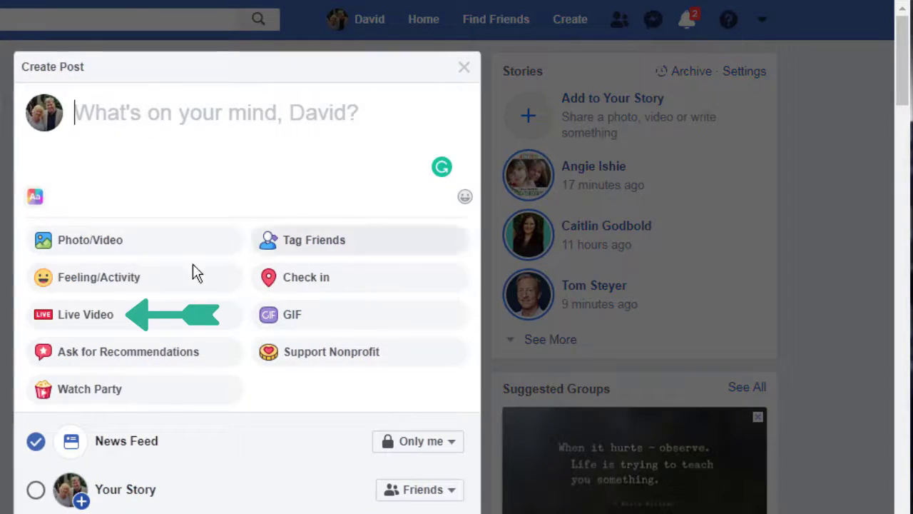
left_click(93, 321)
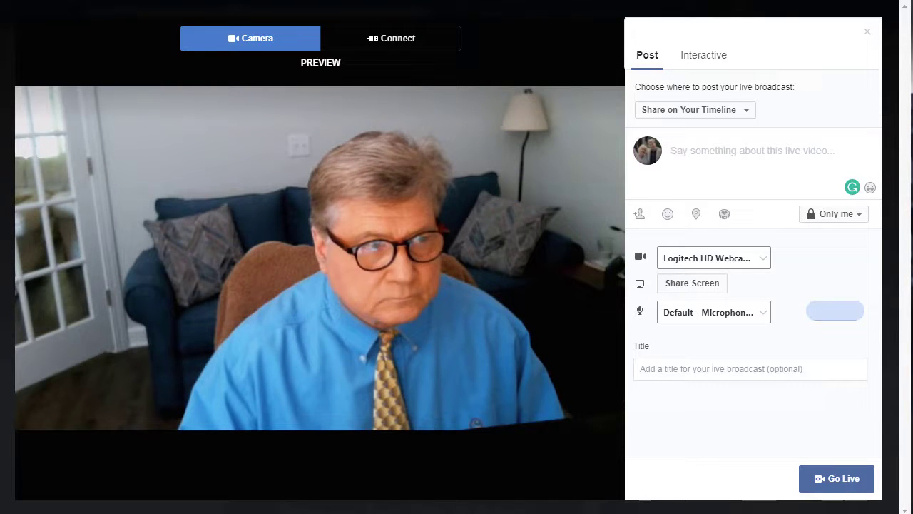
left_click(530, 198)
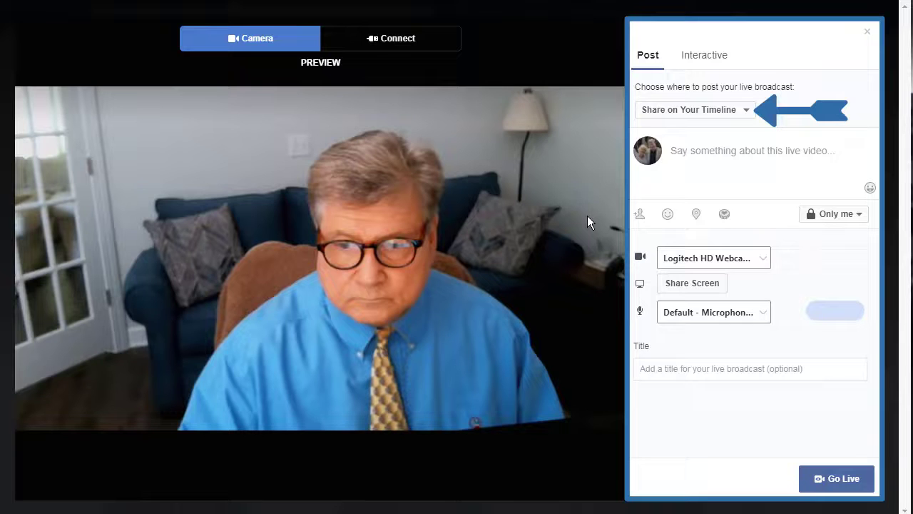
Go live to Only me using the Logitech HD webcam and the Communications microphone
left_click(856, 216)
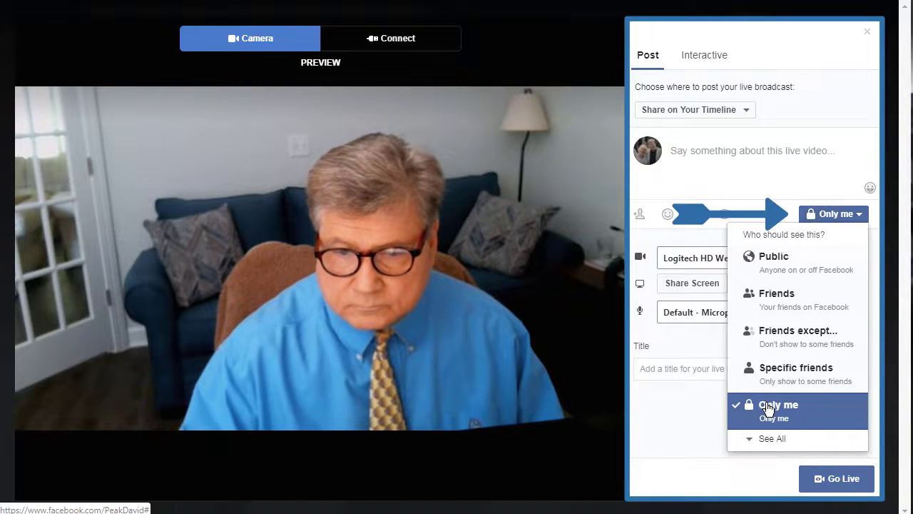
left_click(768, 406)
left_click(764, 260)
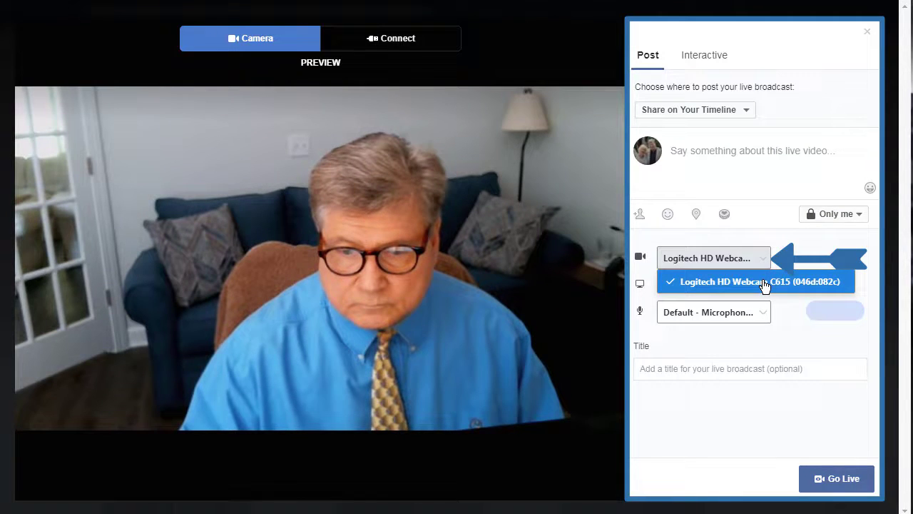
left_click(764, 282)
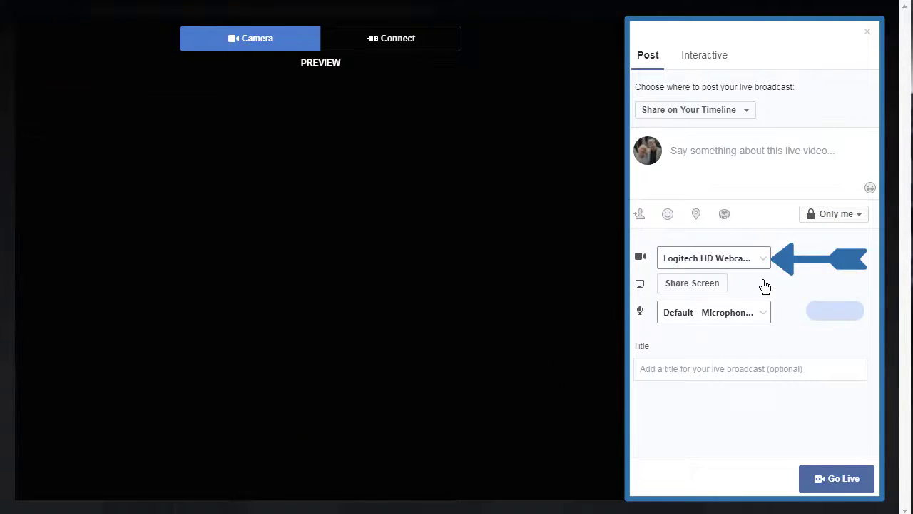
left_click(765, 317)
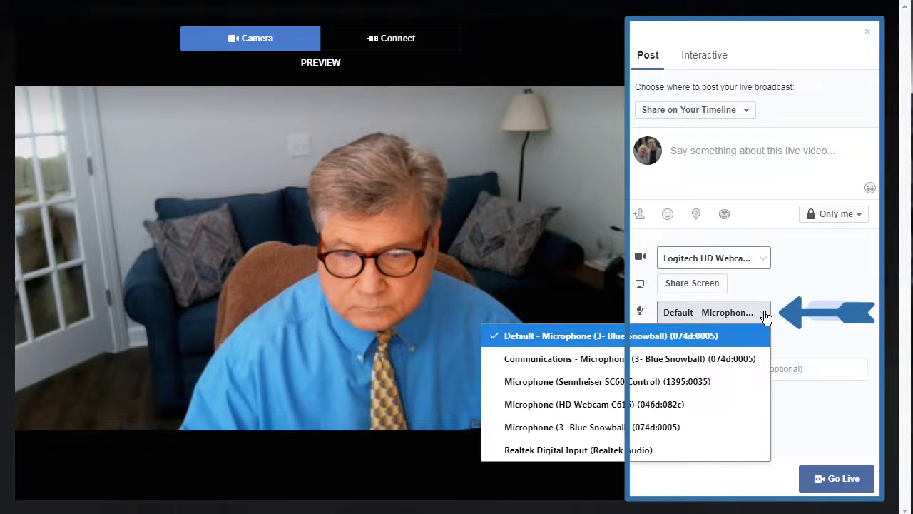
left_click(727, 361)
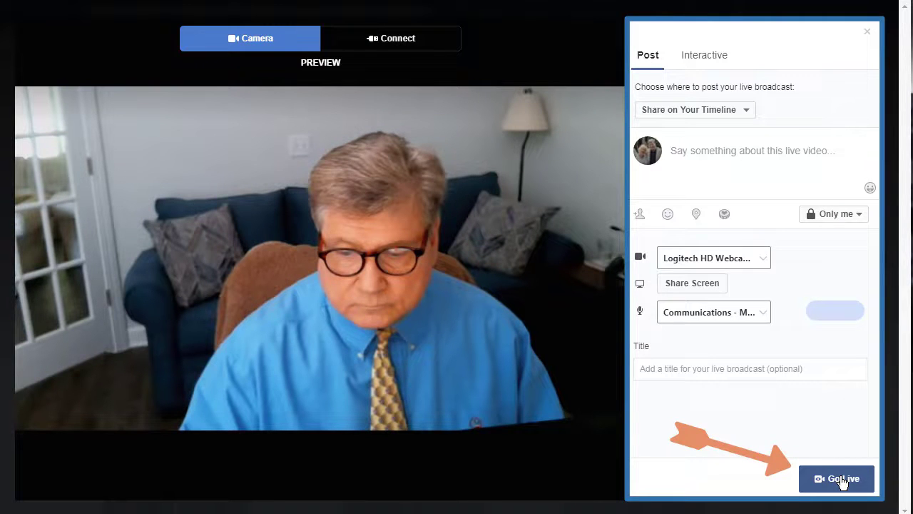
left_click(840, 478)
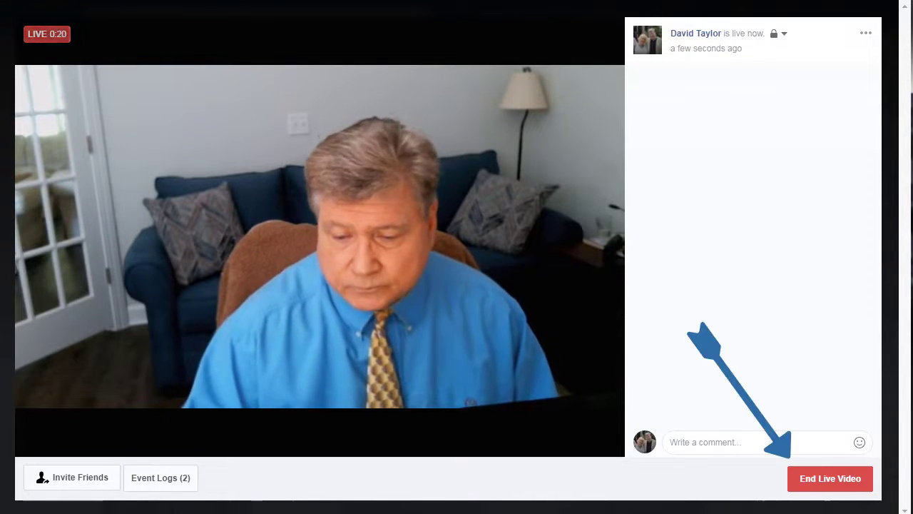
End the running live video, confirm ending it, and close the ended-broadcast screen
left_click(834, 480)
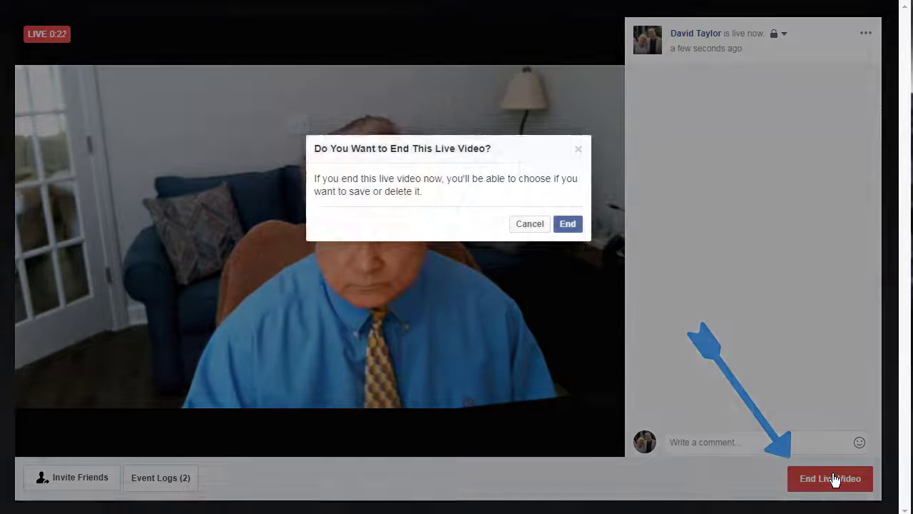
left_click(567, 224)
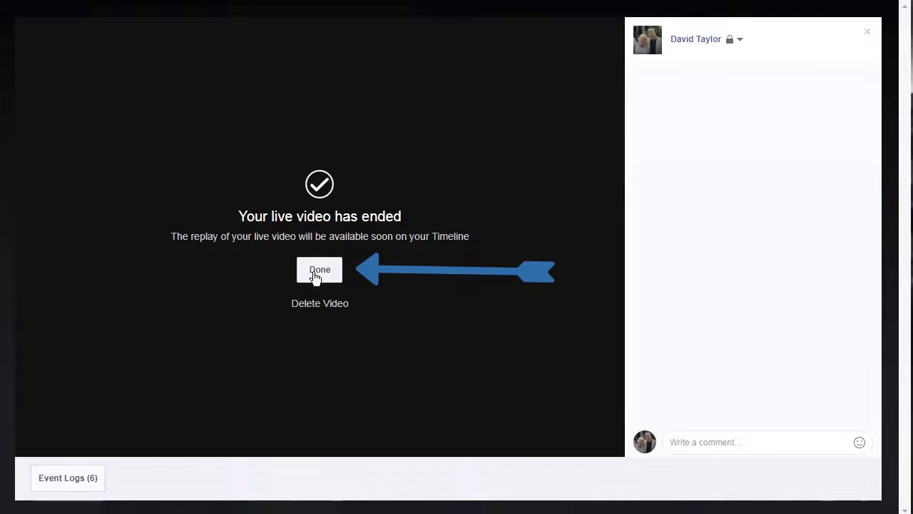
left_click(320, 271)
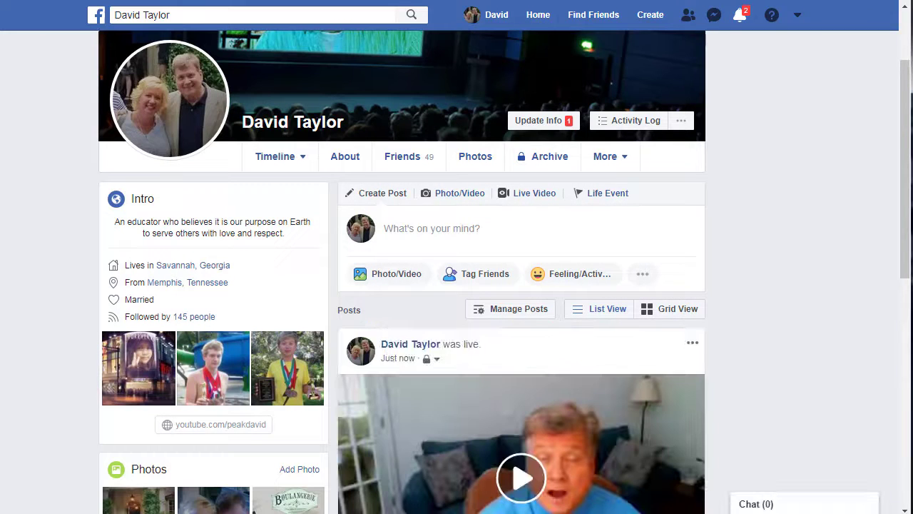
Scroll the profile to the new 'was live' post and open its 'Just now' video
left_click_drag(904, 100, 903, 179)
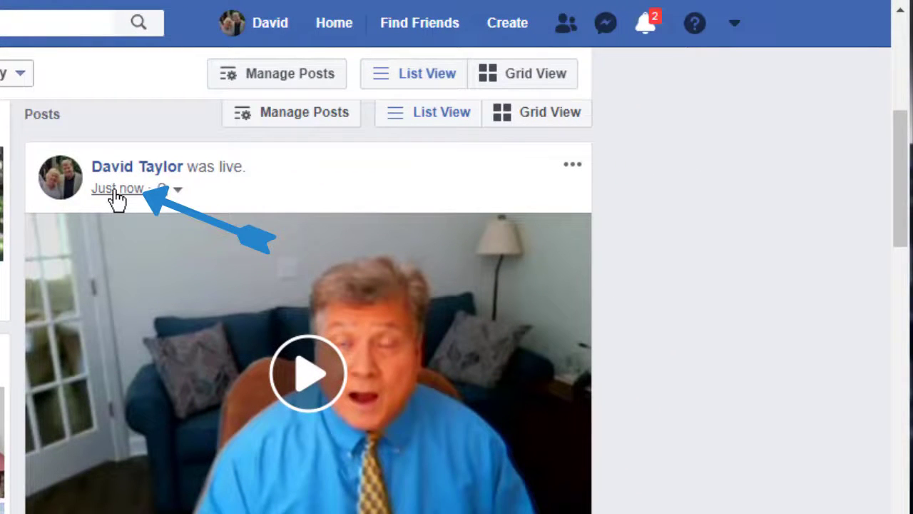
mouse_move(116, 200)
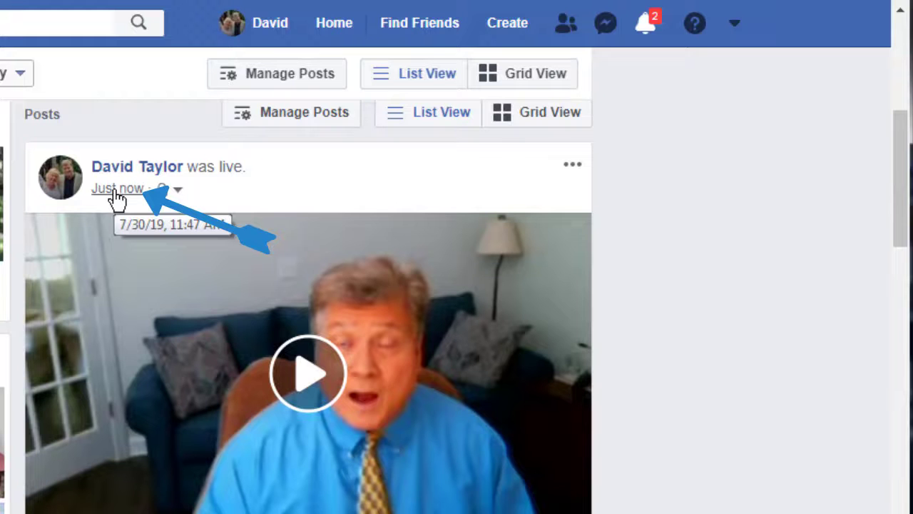
left_click(114, 193)
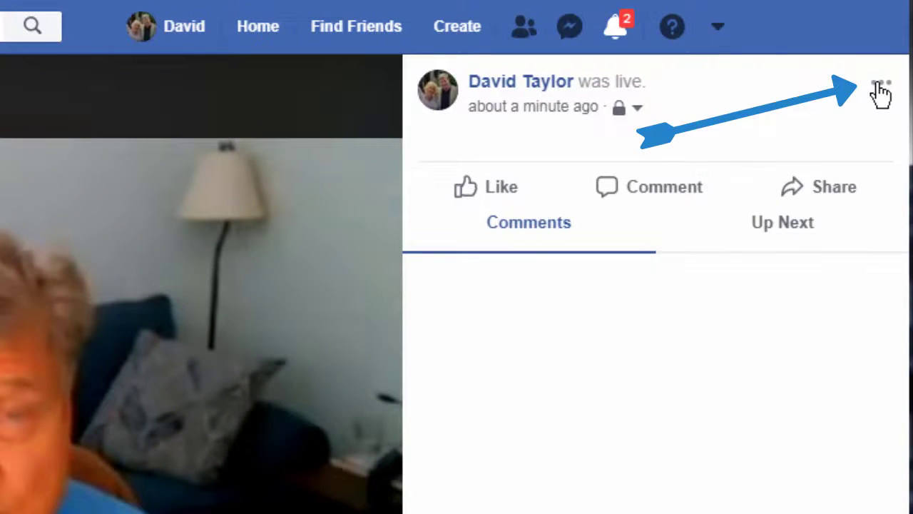
Choose Download Video from the live post's options menu to open its standalone video page
left_click(881, 89)
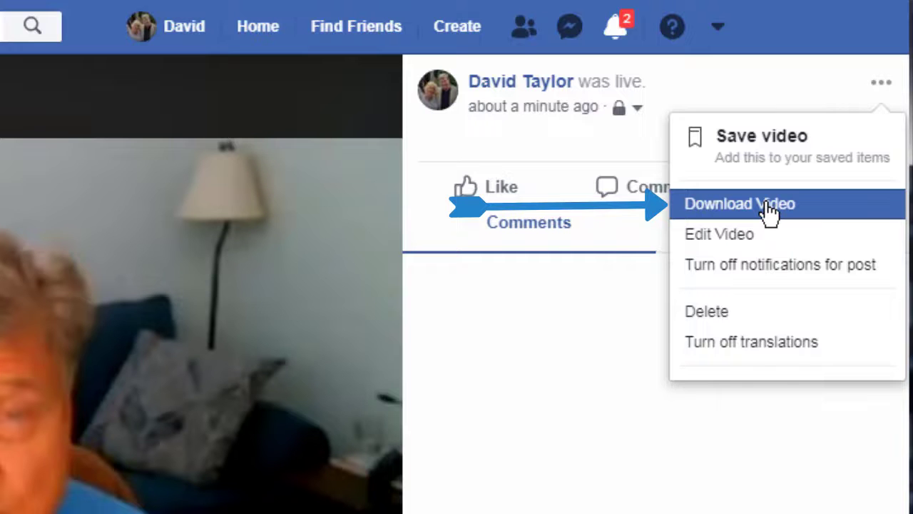
left_click(865, 207)
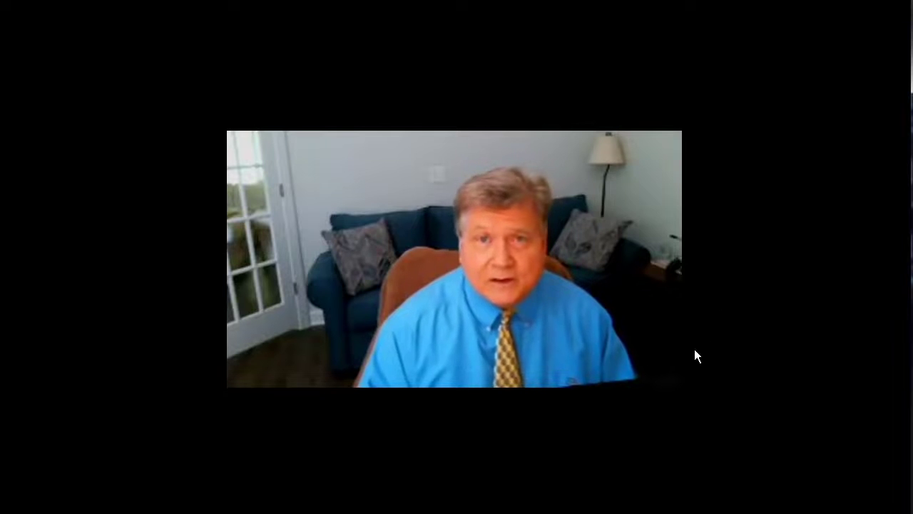
Pause the video, download it as an mp4, and show the file in its folder
mouse_move(561, 373)
left_click(243, 355)
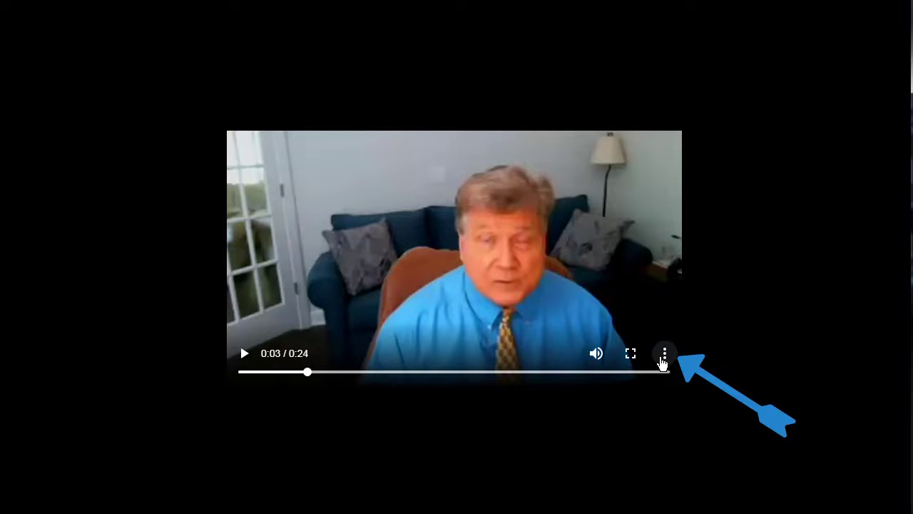
left_click(664, 354)
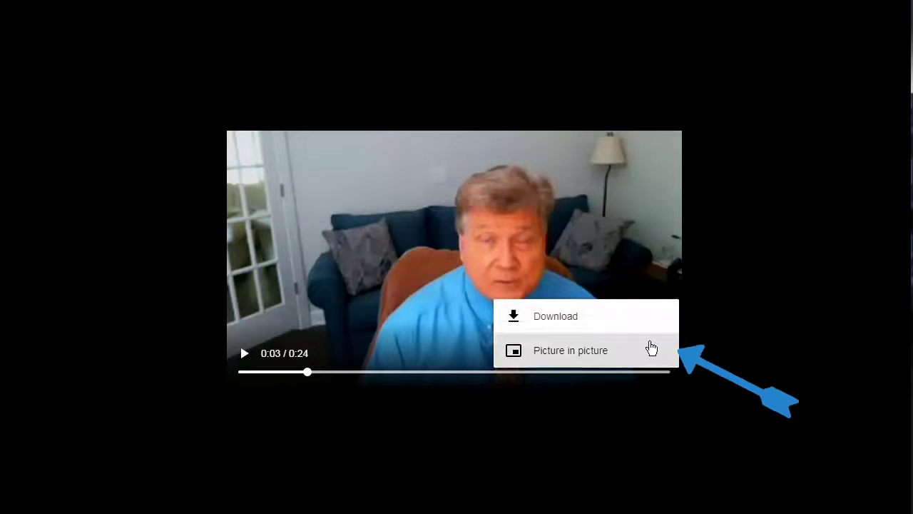
left_click(559, 320)
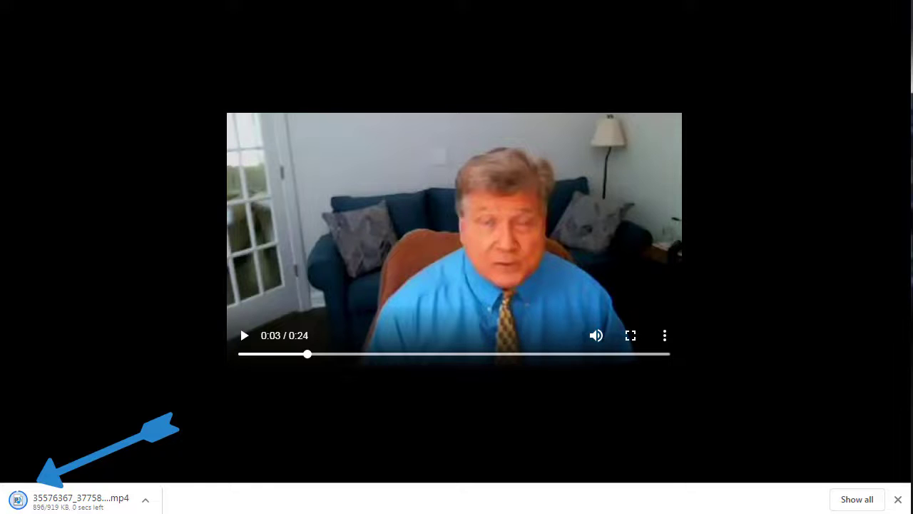
left_click(857, 500)
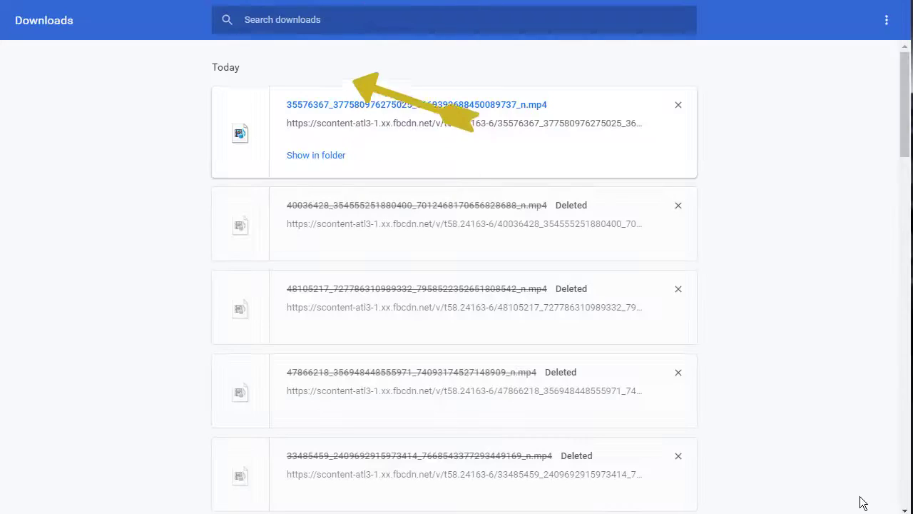
left_click(316, 156)
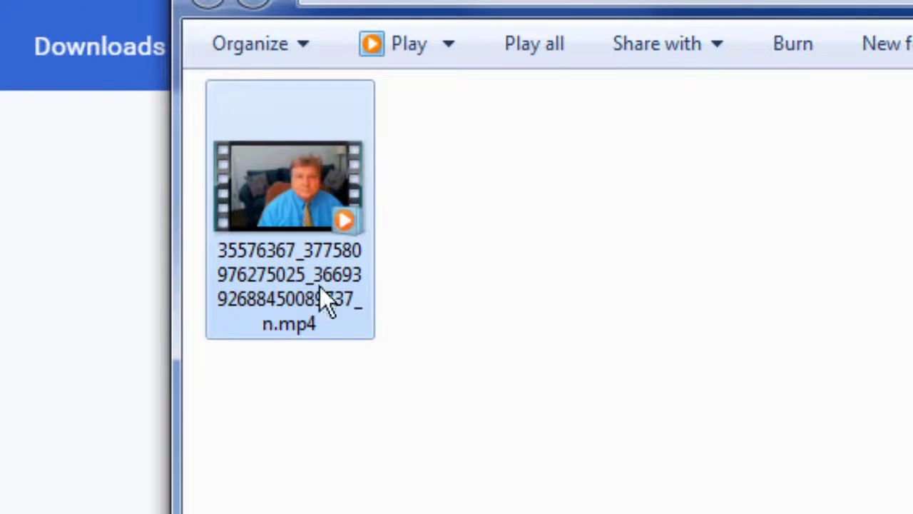
Replace the downloaded video's name before .mp4 with 'assignment-1'
left_click(256, 227)
left_click(253, 225)
left_click_drag(348, 299, 171, 246)
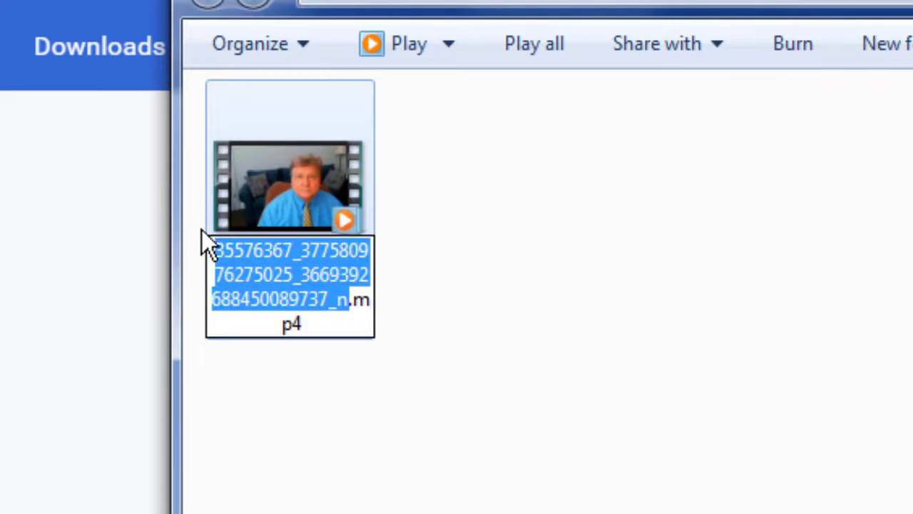
type("assig")
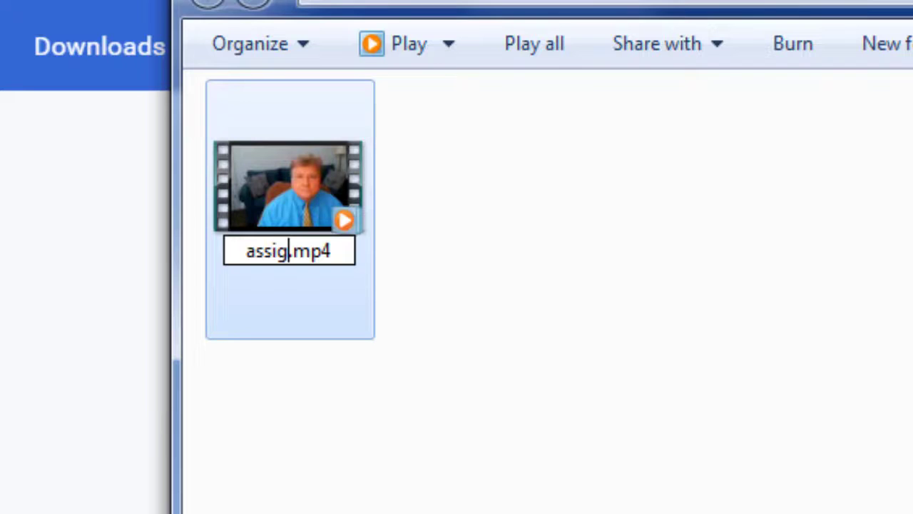
type("nment-1")
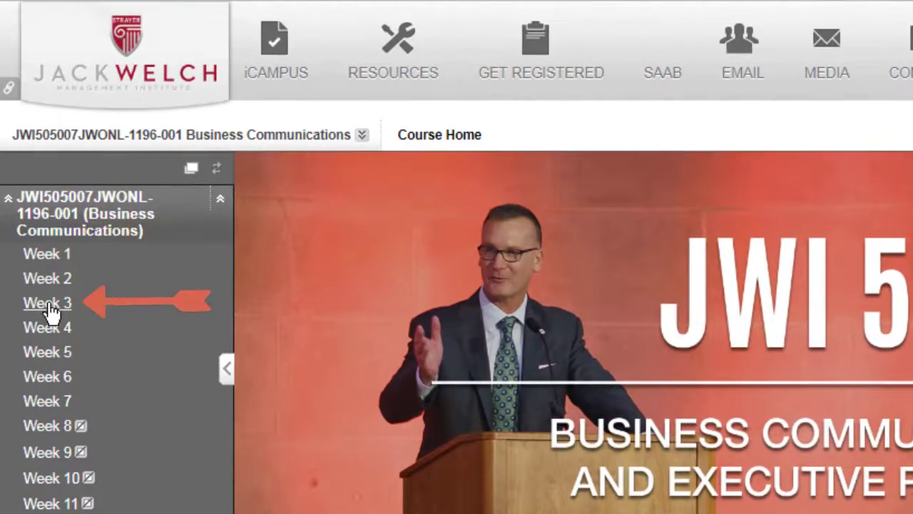
Open Week 3, then the Assignment 1 page, and scroll down to its Attach Files section
left_click(47, 303)
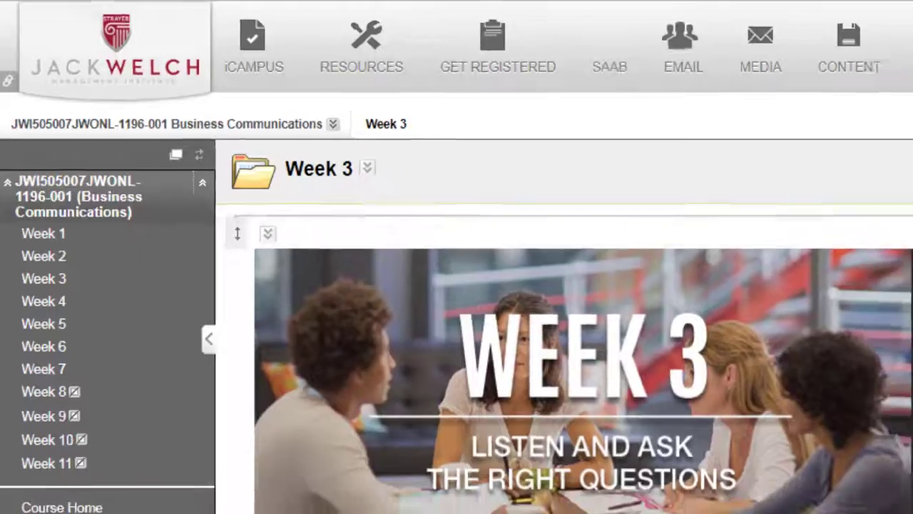
scroll(535, 321, "down", 10)
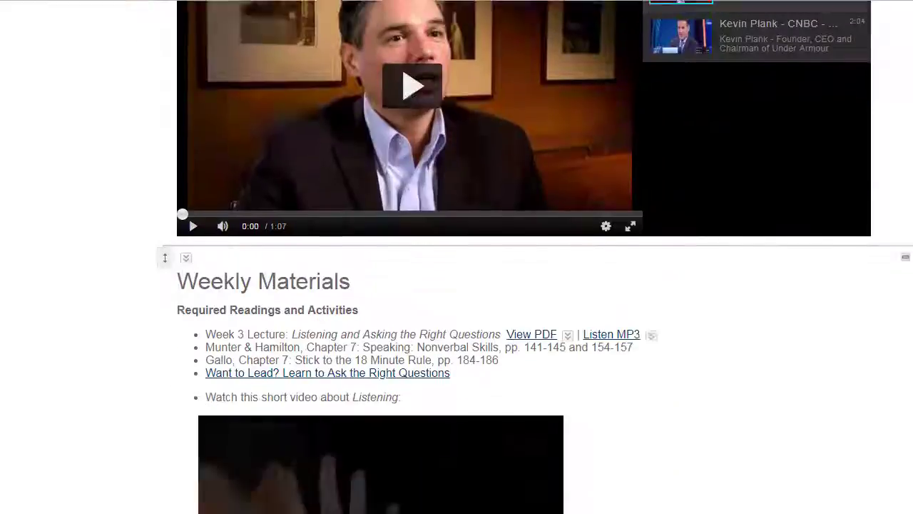
scroll(768, 368, "down", 12)
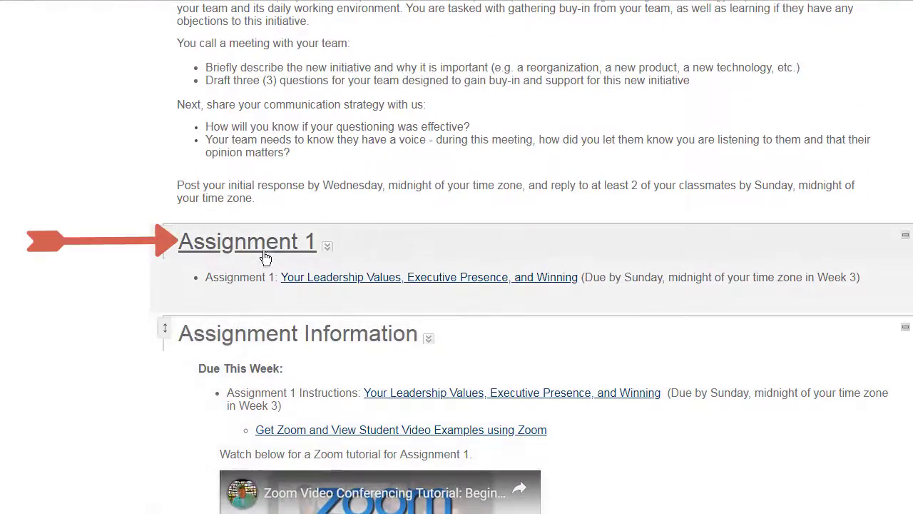
left_click(260, 243)
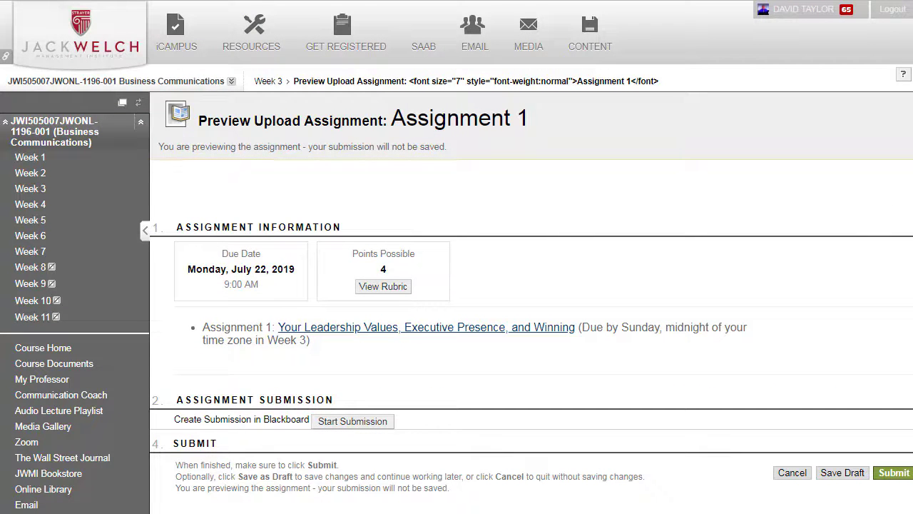
scroll(456, 257, "down", 4)
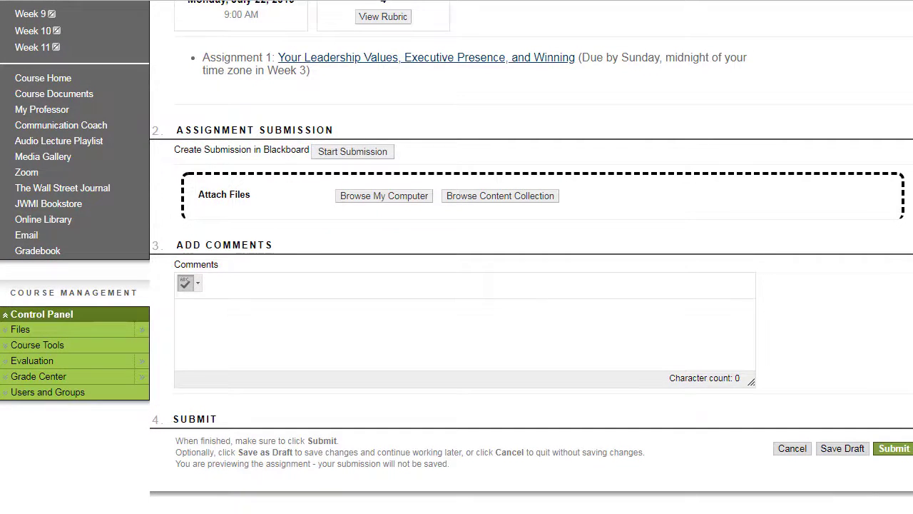
Attach assignment-1.mp4 from the Facebook video folder and submit Assignment 1
left_click(364, 196)
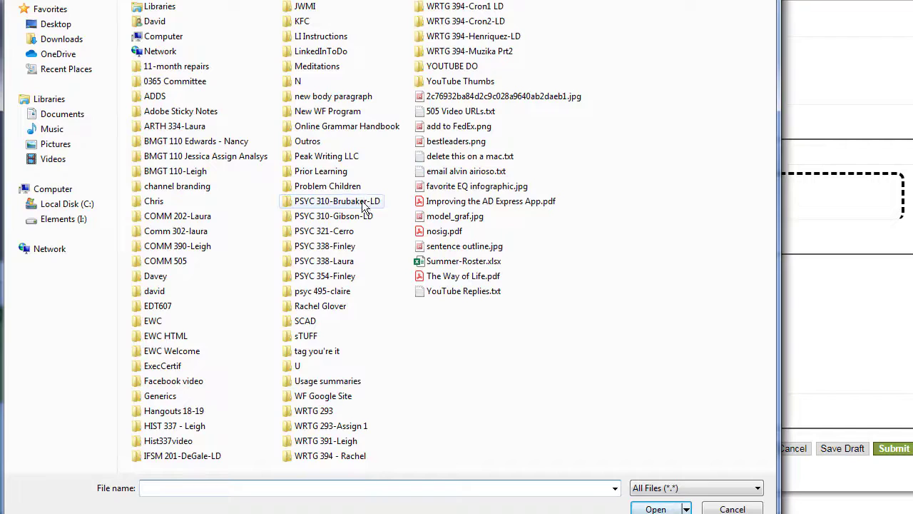
double_click(173, 380)
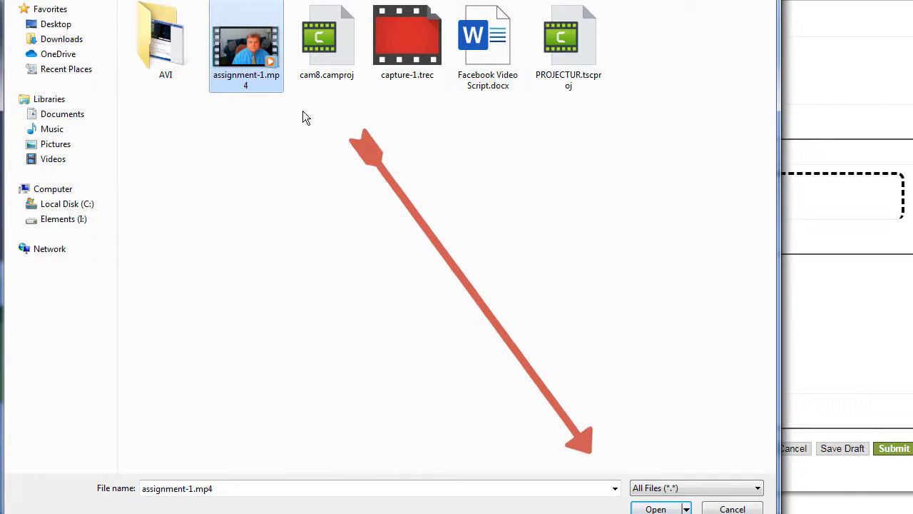
left_click(656, 509)
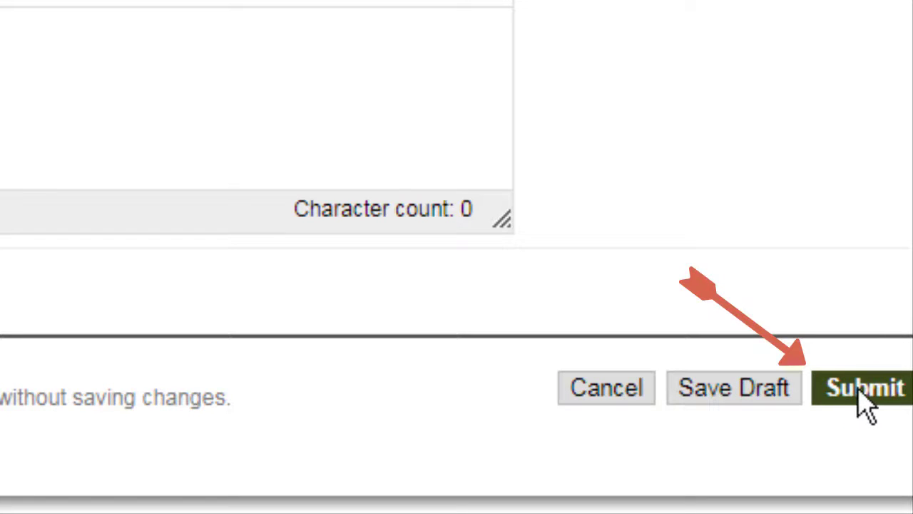
left_click(868, 402)
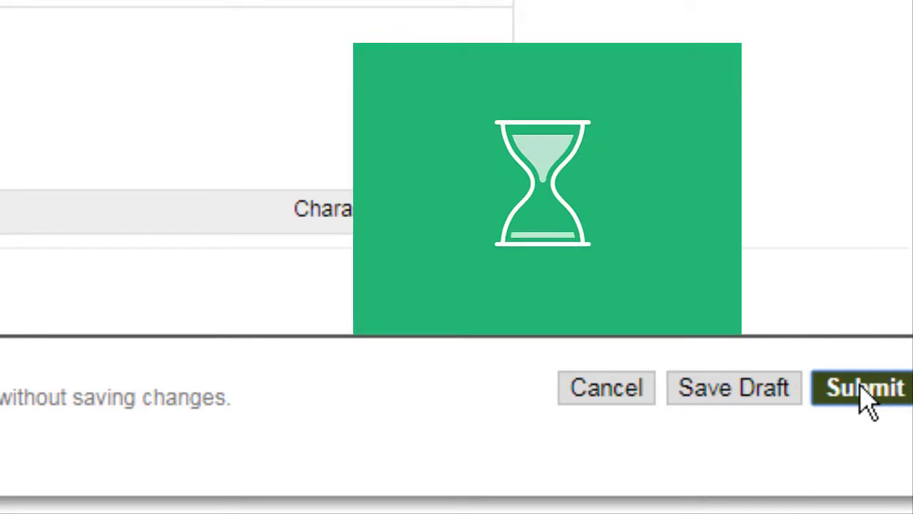